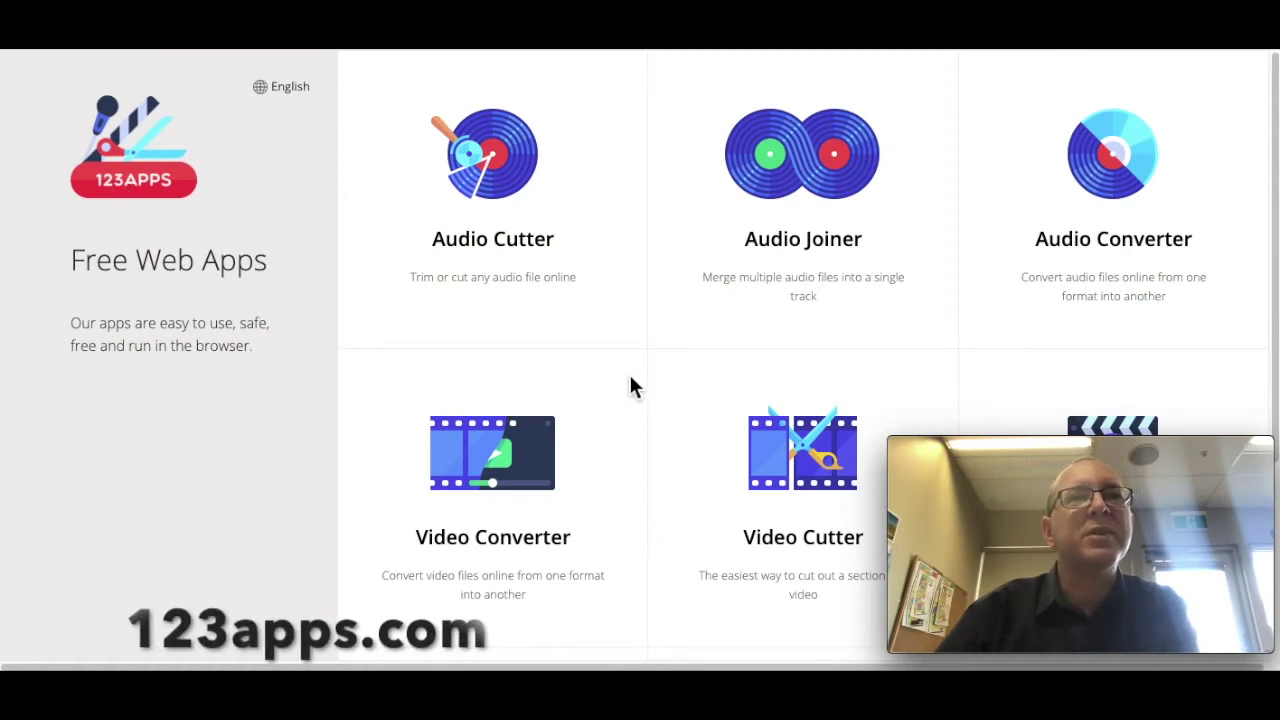
Open the 123apps Voice Recorder tool and begin recording a voice clip from the microphone.
scroll(634, 389, "down", 3)
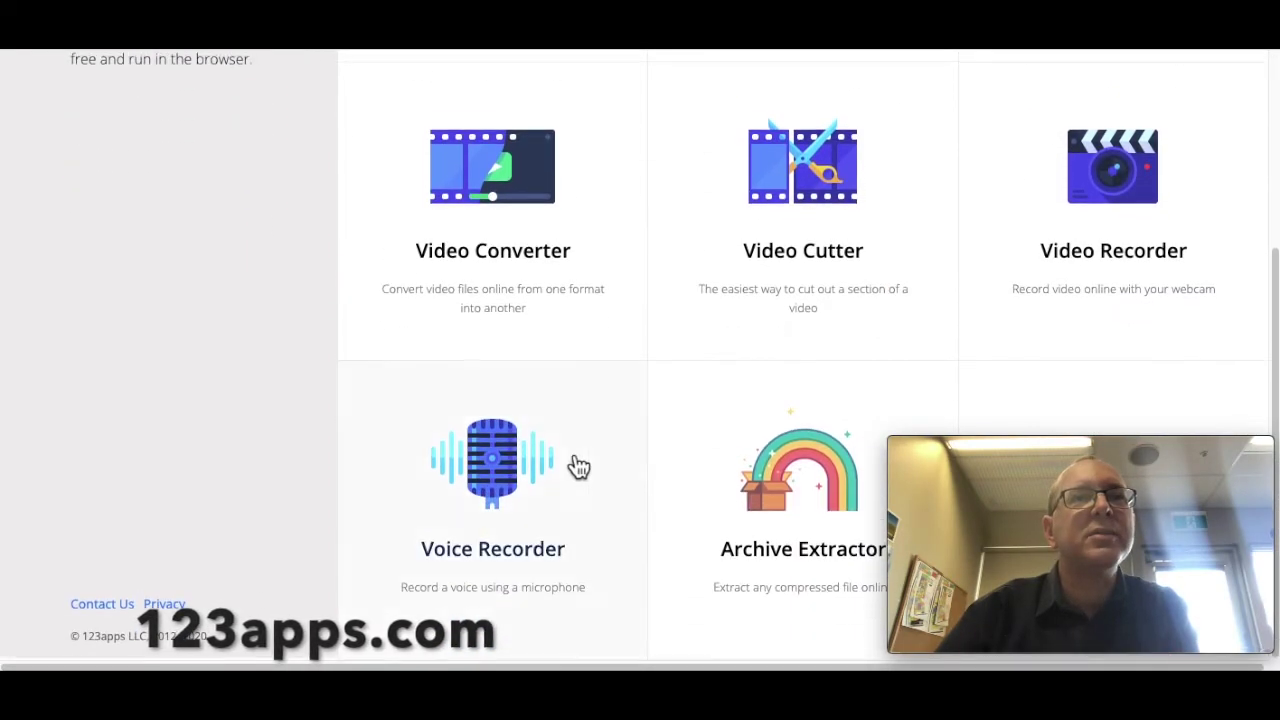
left_click(496, 468)
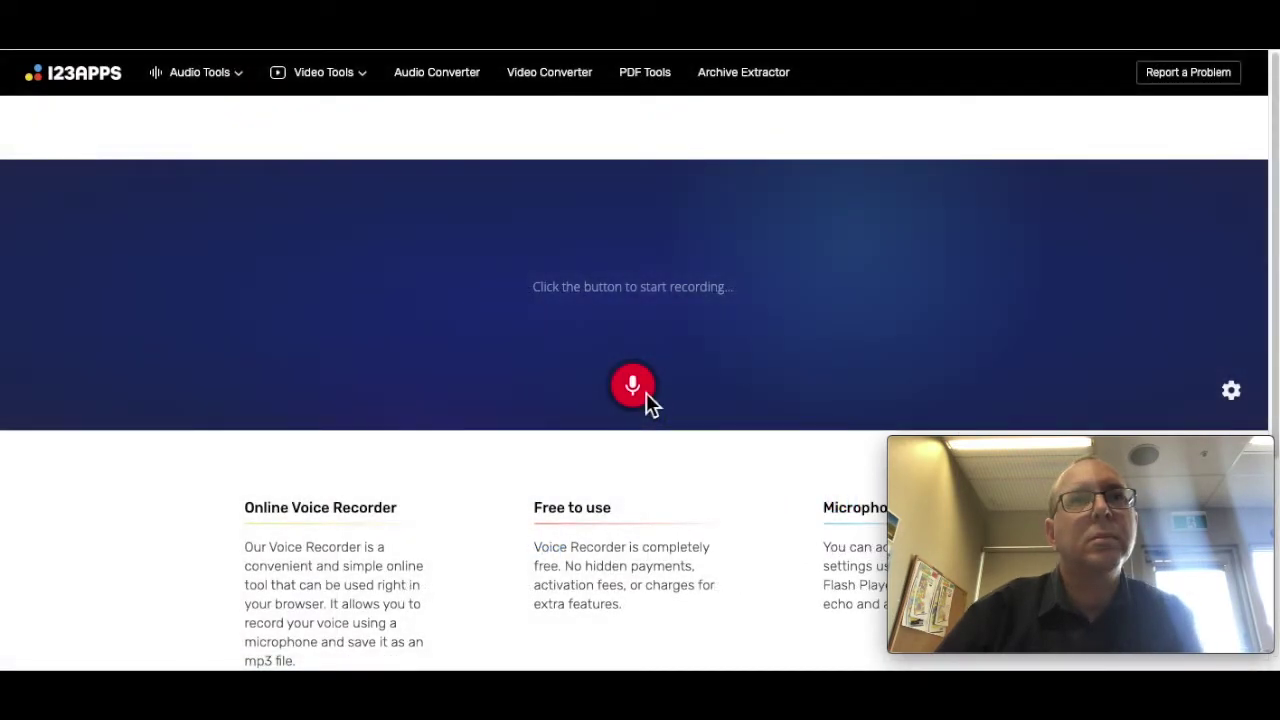
left_click(646, 396)
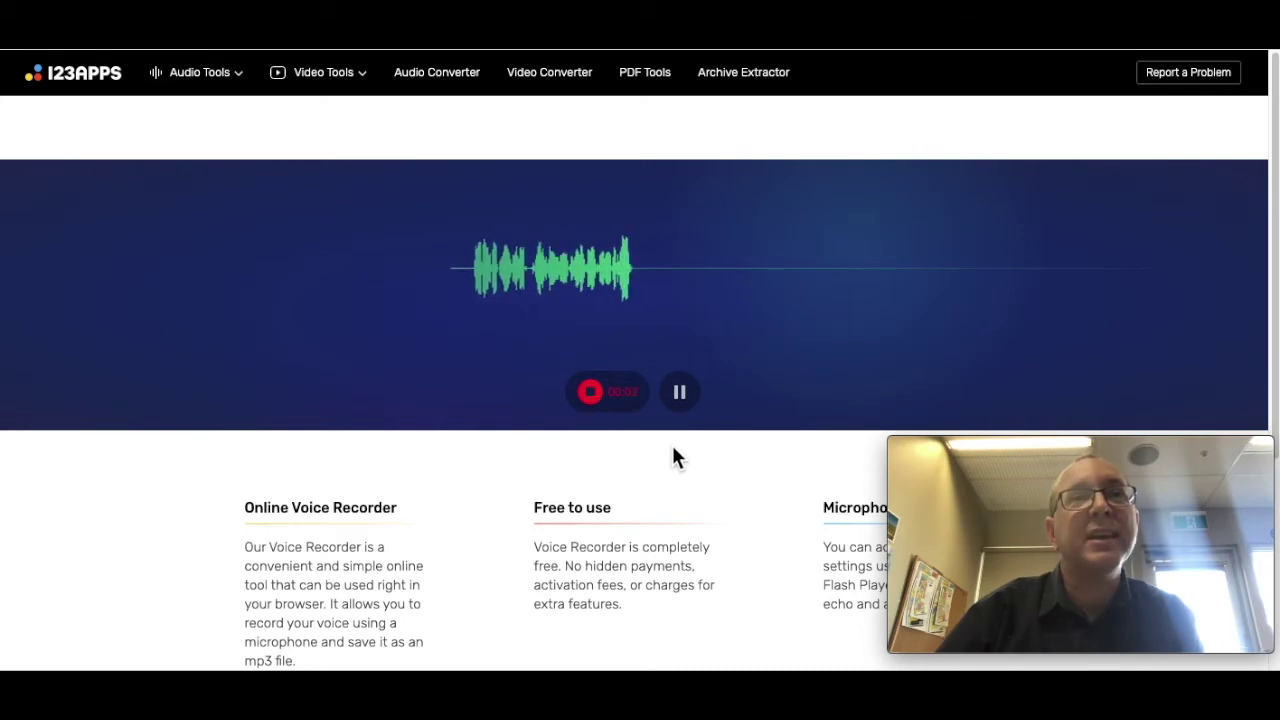
Stop and review the recording, trim it to 00:03.1–00:08.9, and save it as an mp3.
left_click(594, 395)
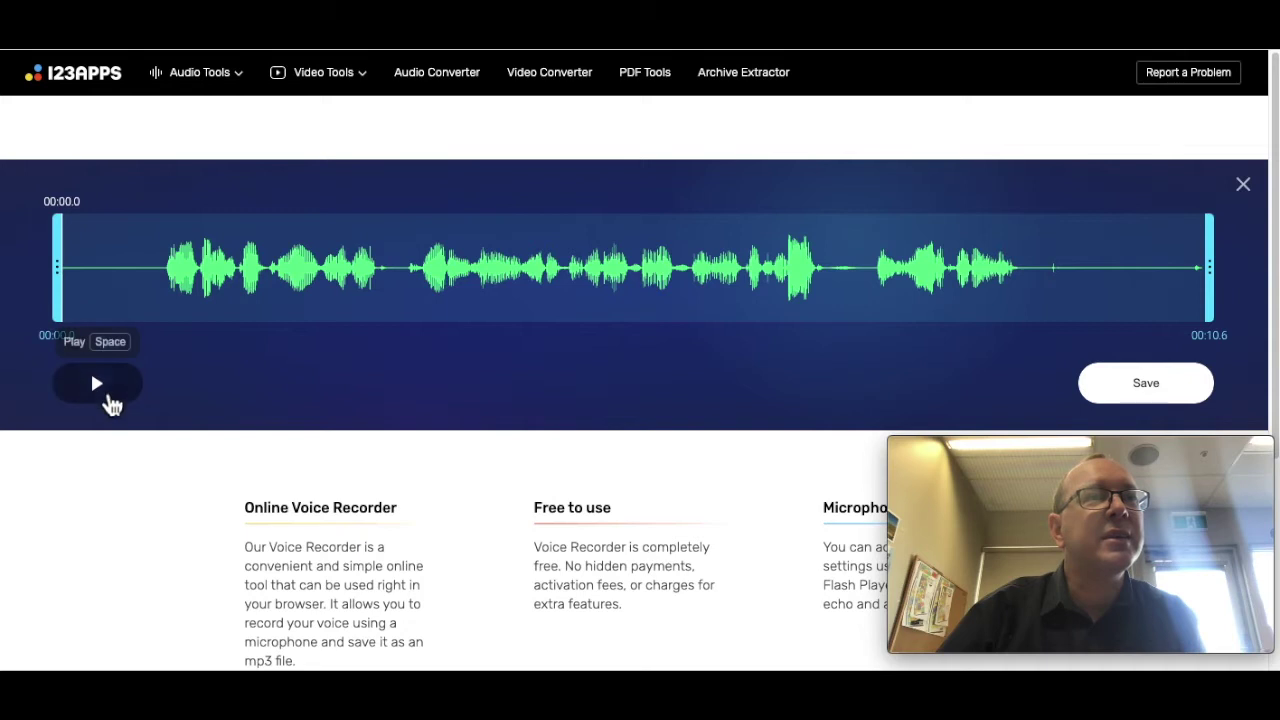
left_click(104, 390)
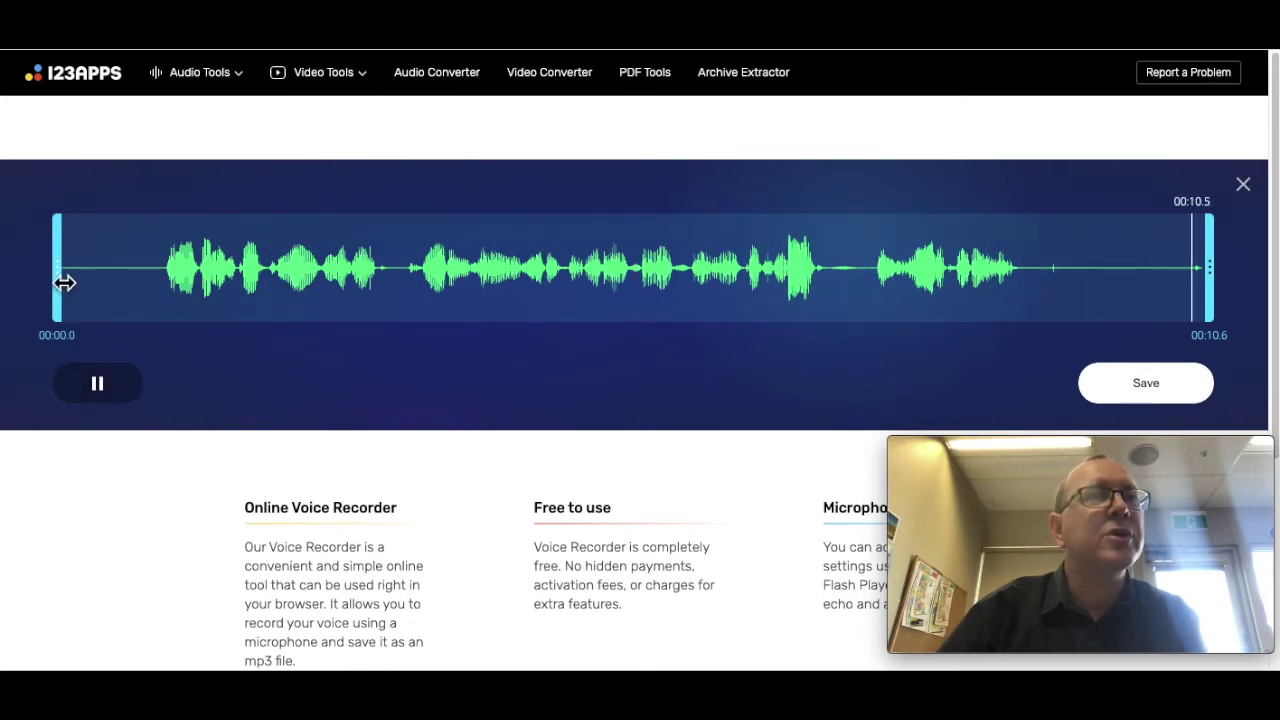
left_click_drag(57, 270, 400, 268)
left_click(100, 383)
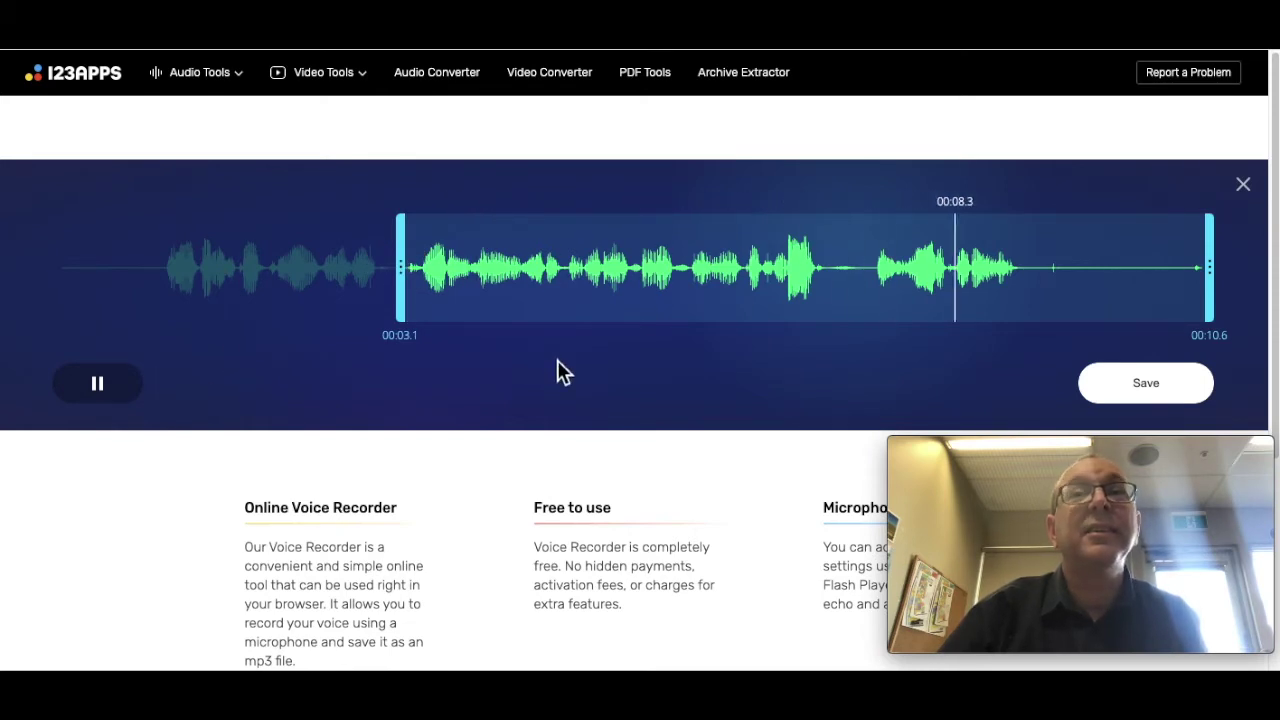
left_click_drag(1209, 268, 1032, 289)
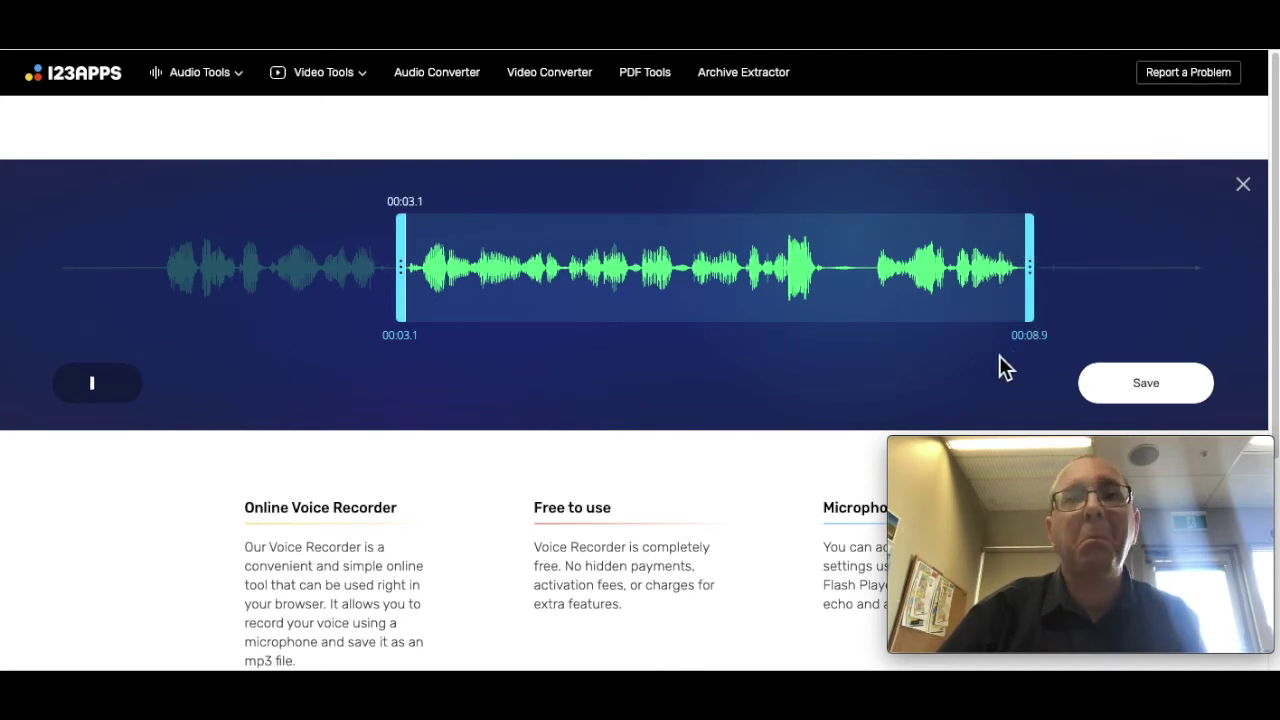
left_click(1198, 395)
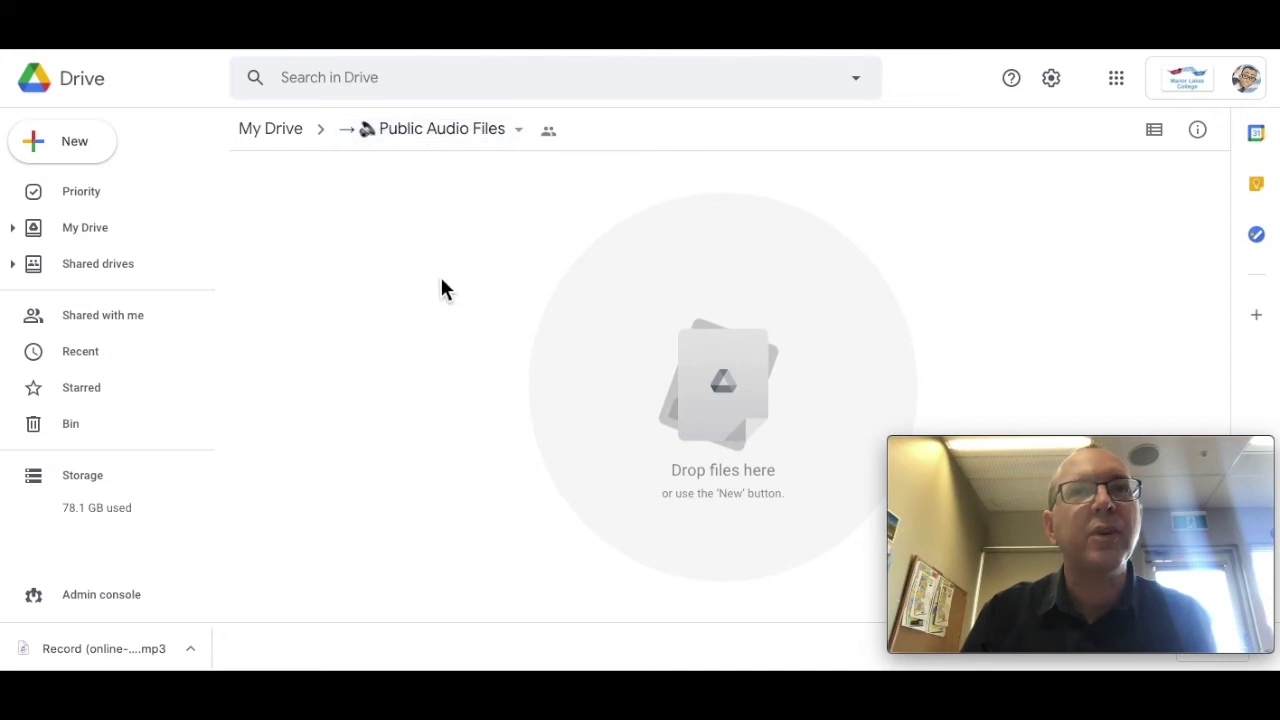
left_click(460, 132)
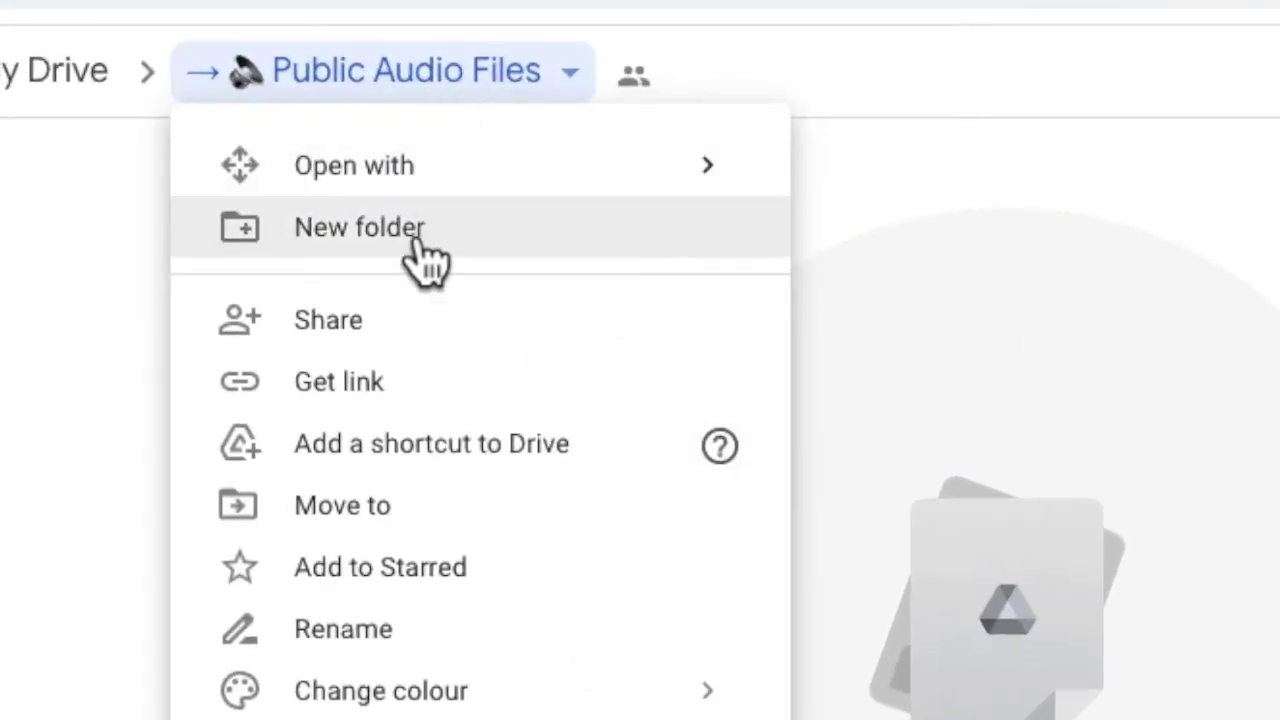
left_click(392, 334)
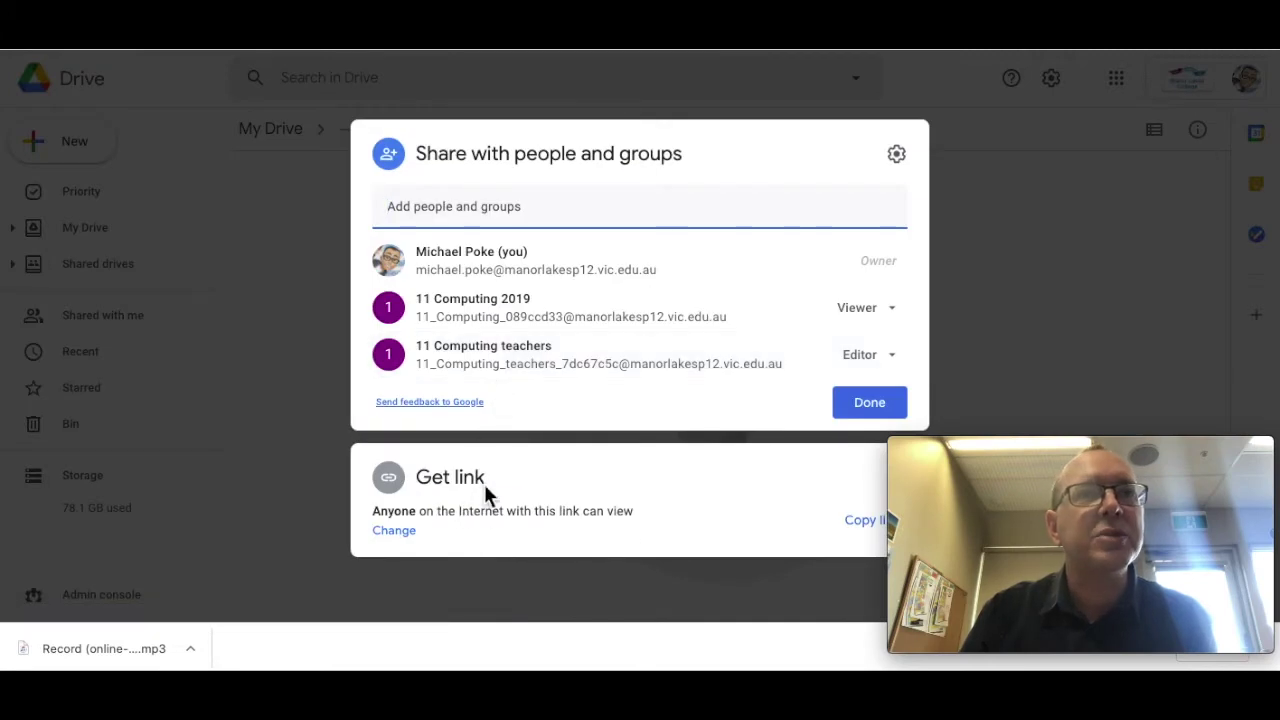
left_click(395, 531)
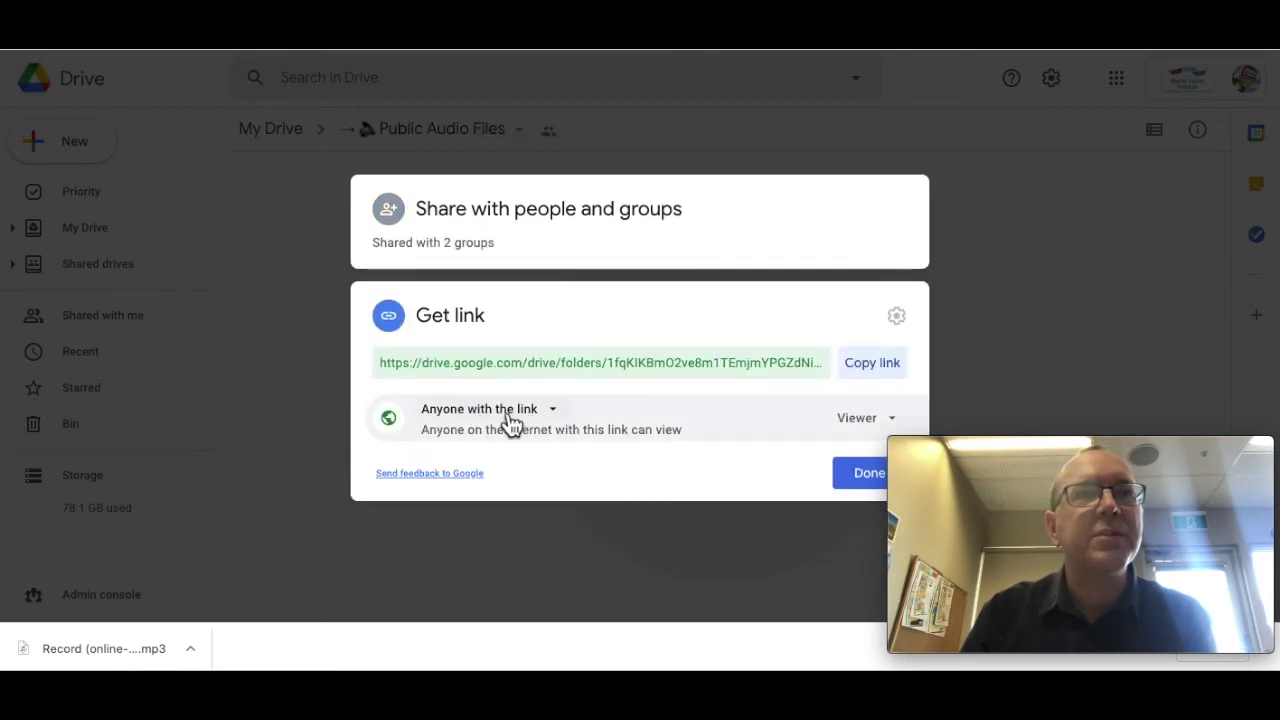
left_click(510, 418)
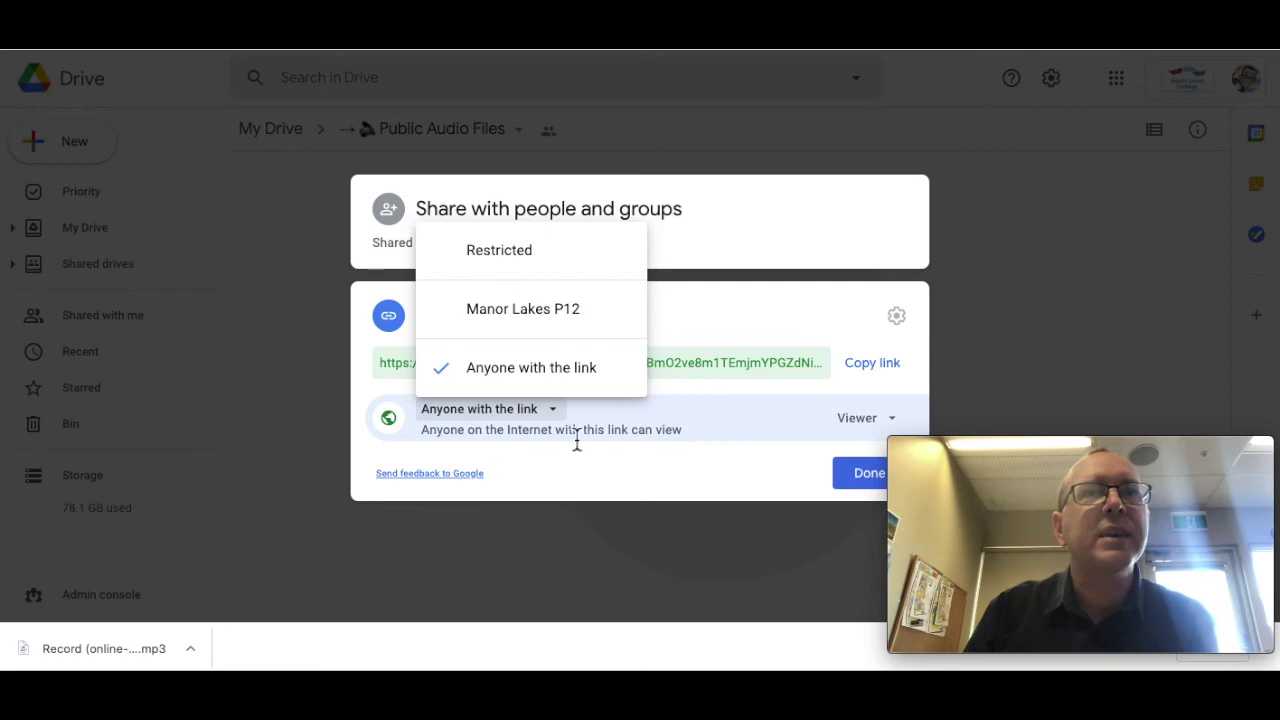
left_click(620, 467)
left_click(512, 418)
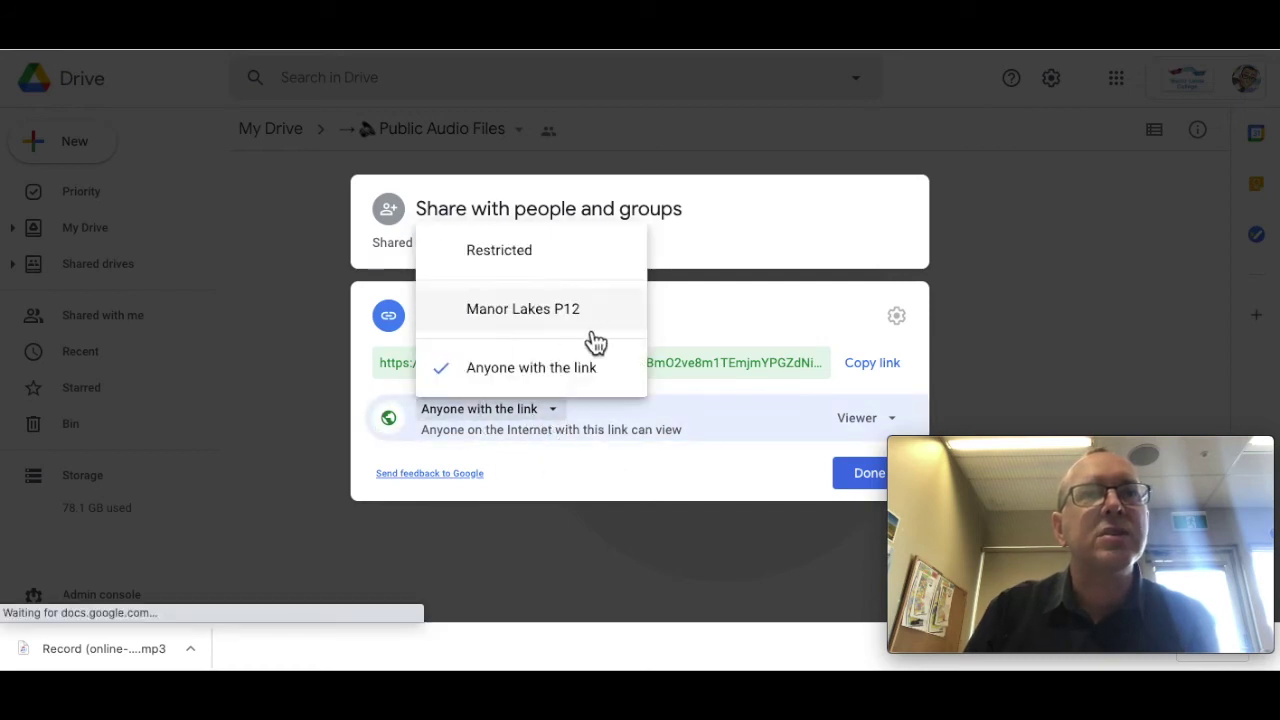
left_click(619, 465)
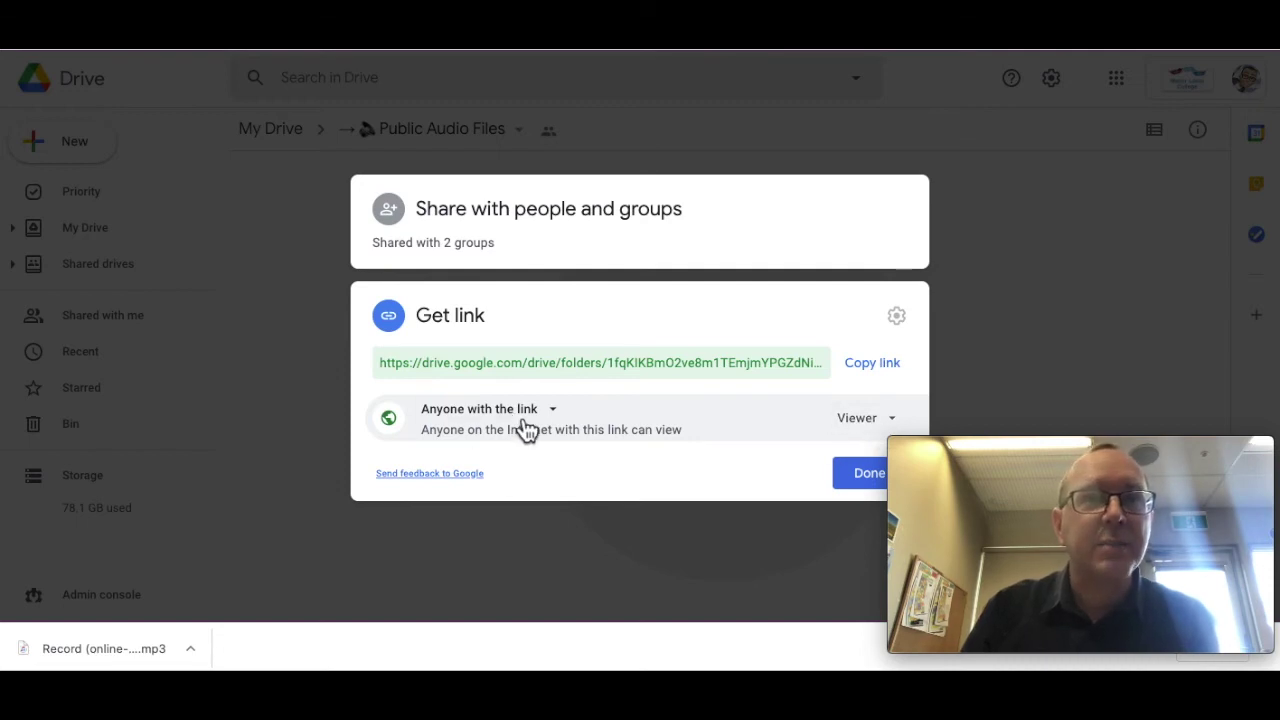
left_click(866, 476)
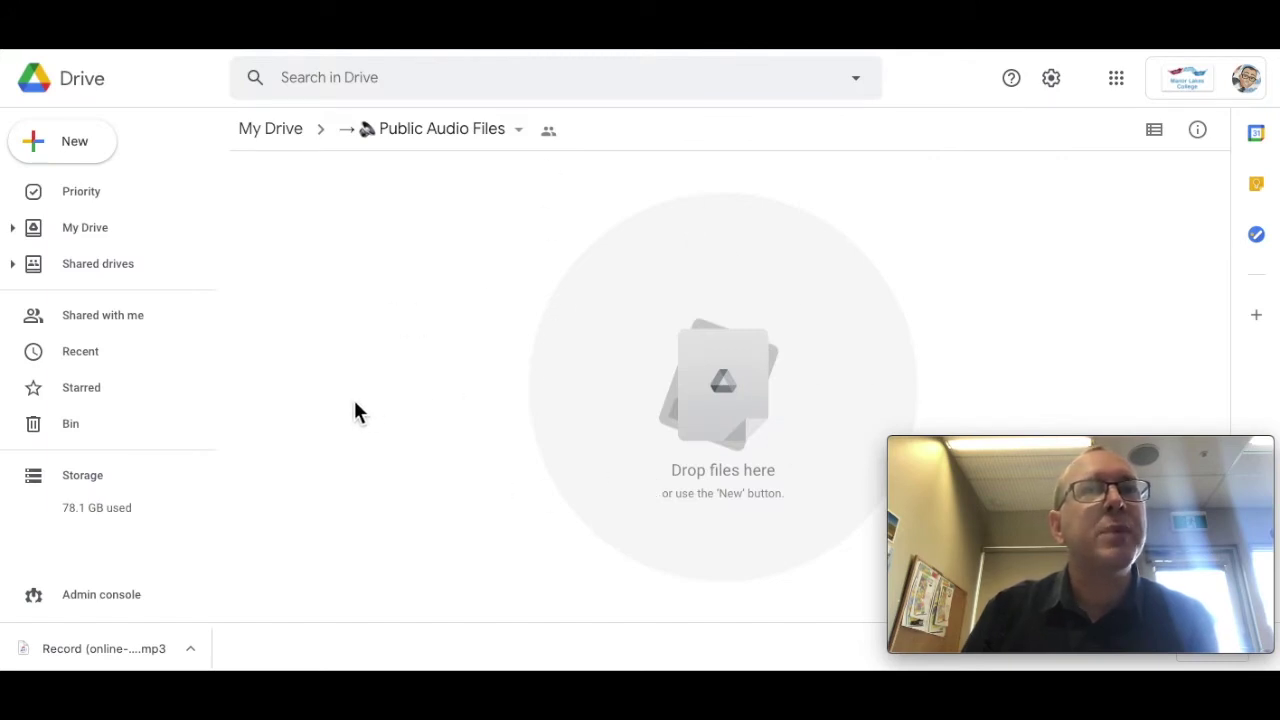
Upload the downloaded recording into Public Audio Files and rename it to audiodemo.mp3.
left_click_drag(94, 650, 434, 287)
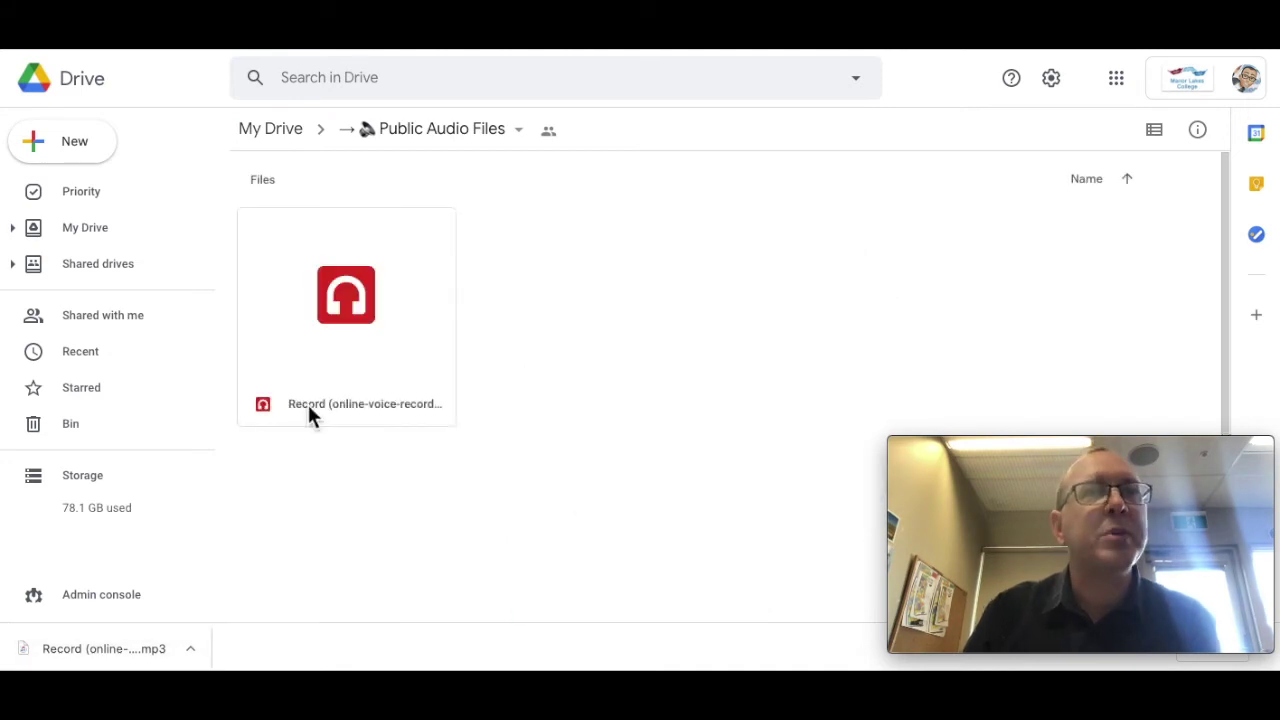
left_click(308, 404)
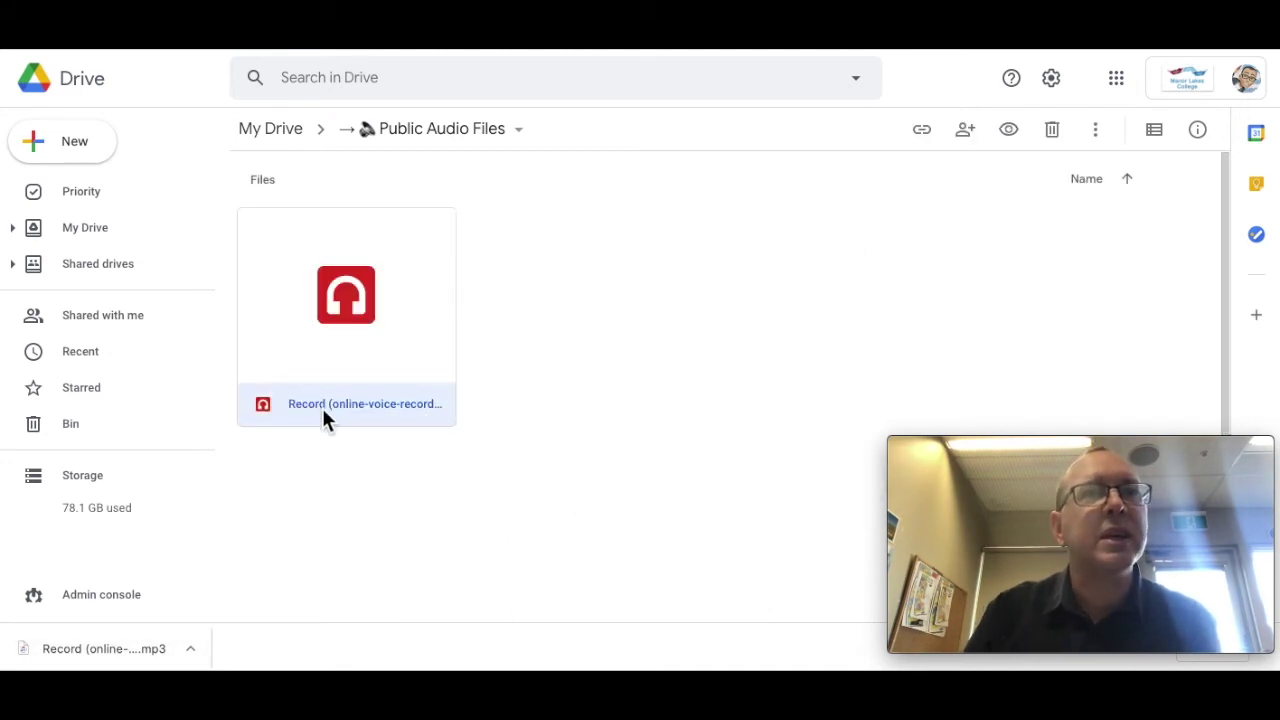
right_click(324, 414)
left_click(452, 386)
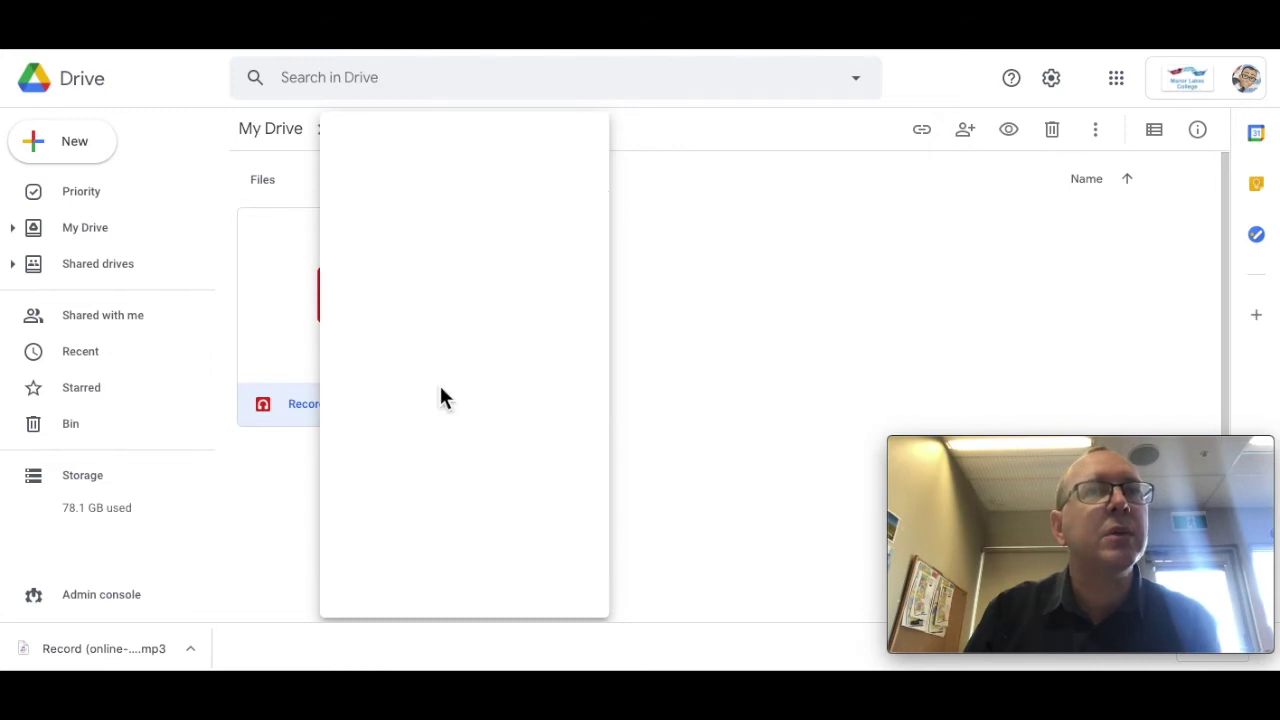
type("audiodemo")
left_click(753, 388)
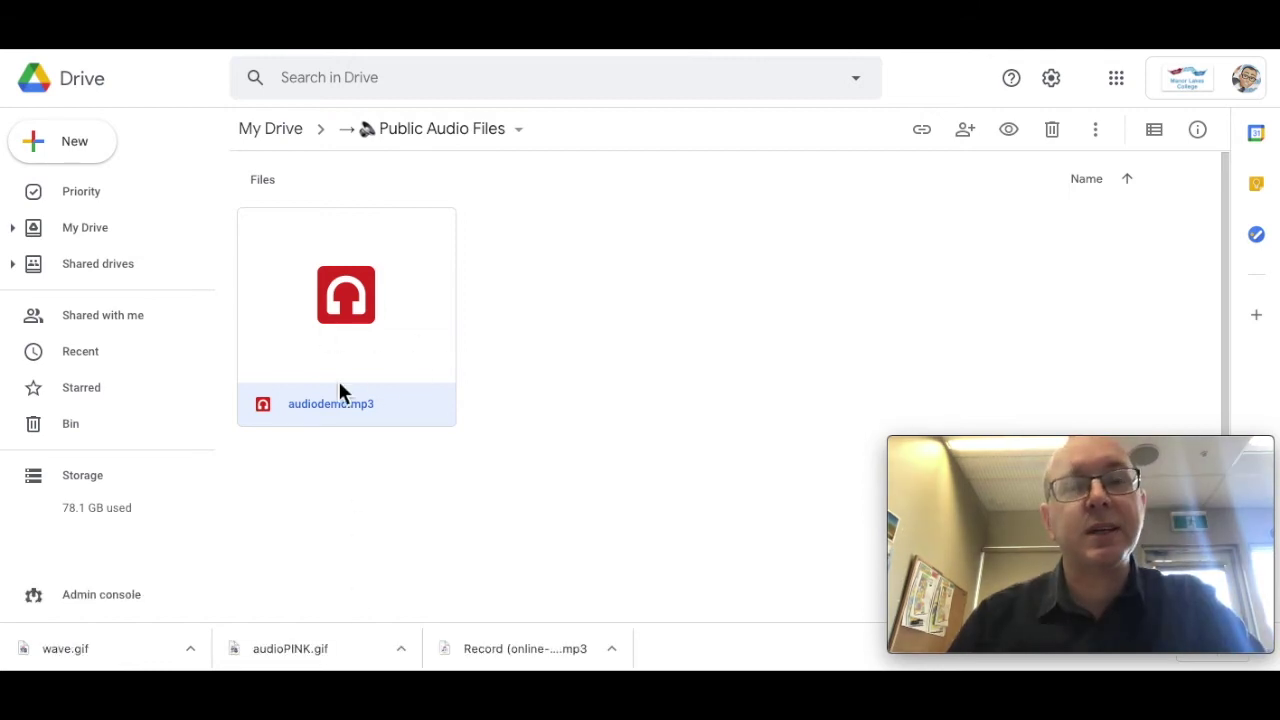
Copy audiodemo.mp3's anyone-with-the-link viewing link.
right_click(283, 285)
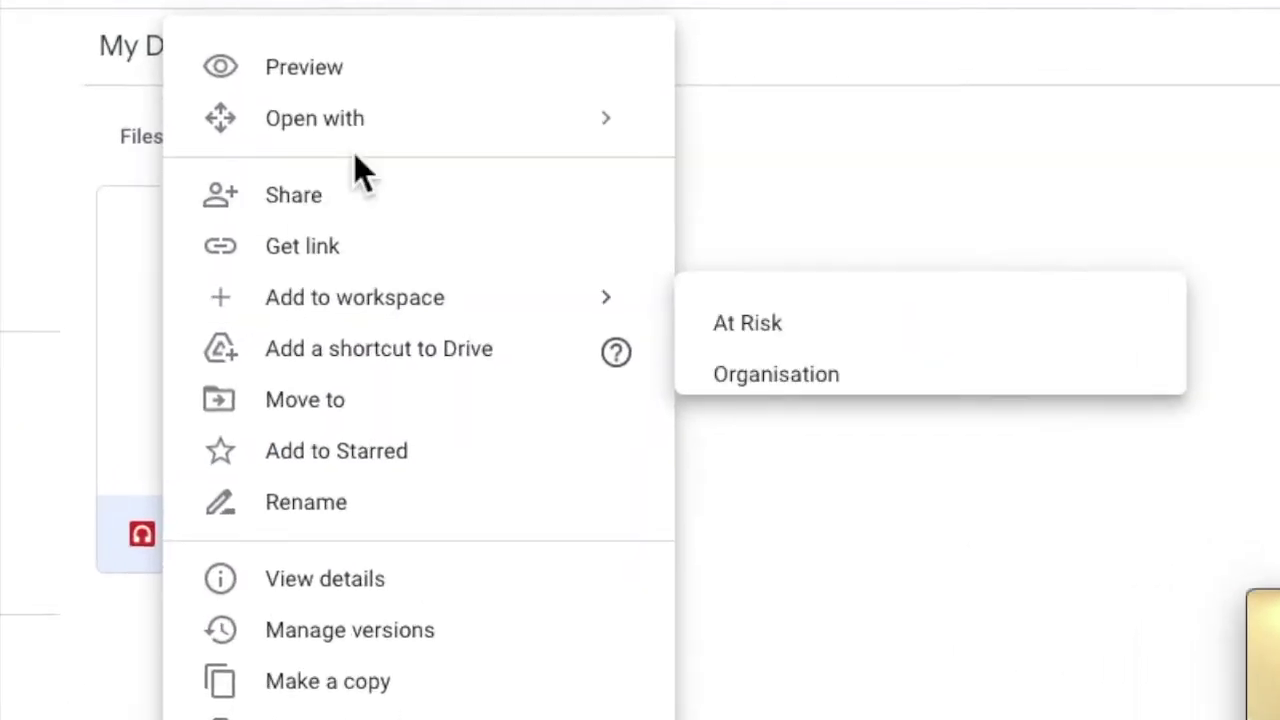
left_click(316, 258)
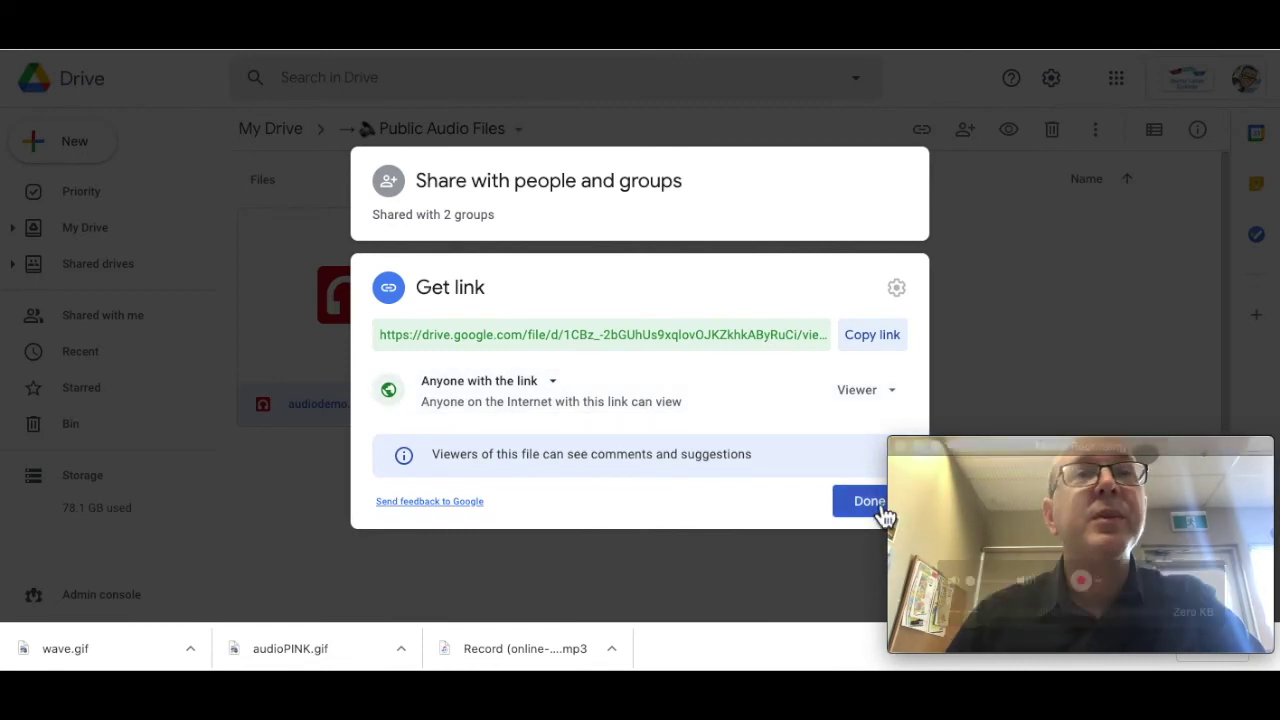
left_click(873, 342)
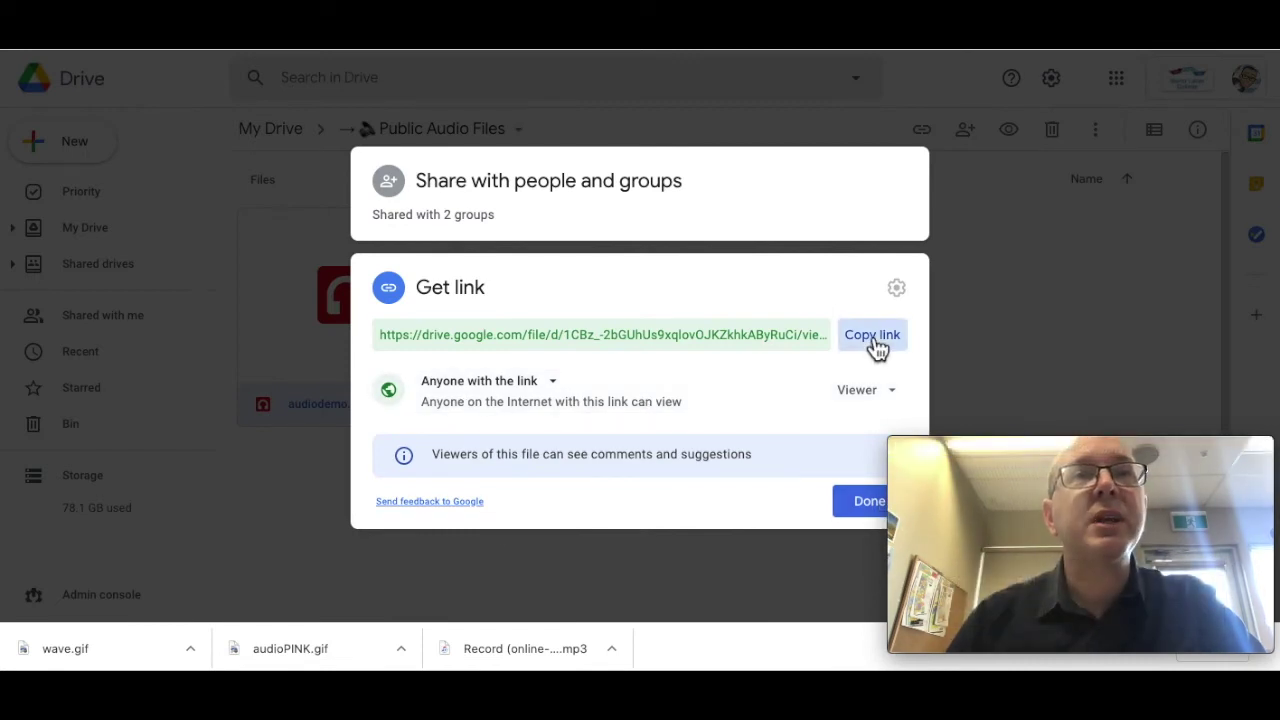
left_click(862, 505)
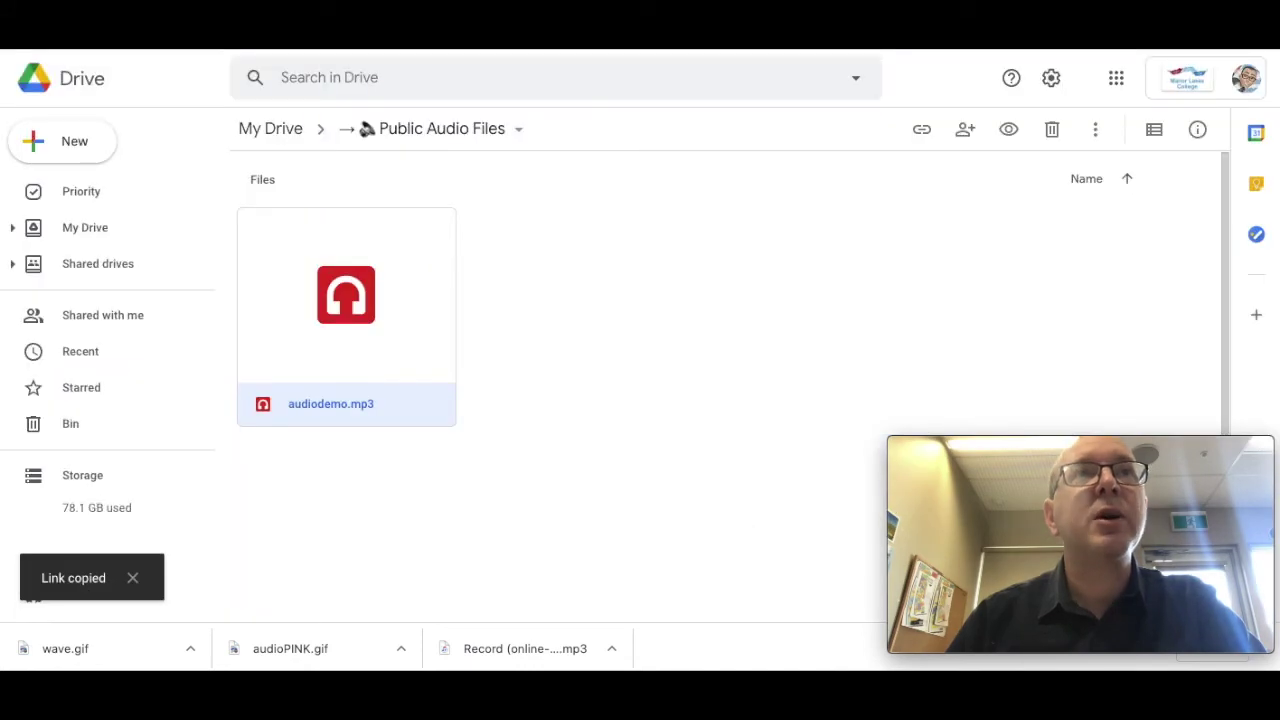
Embed the copied Drive link to audiodemo.mp3 by URL just below the 'Audio Files!' header.
key("ctrl+Tab")
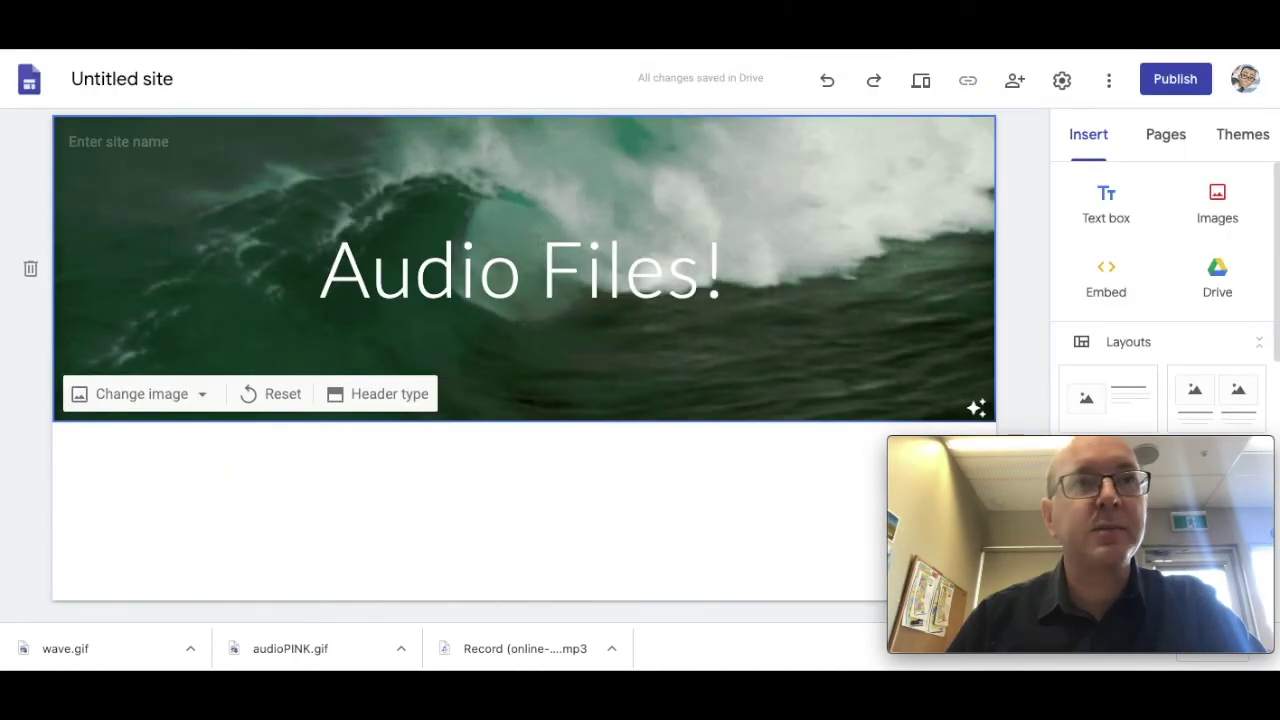
double_click(249, 463)
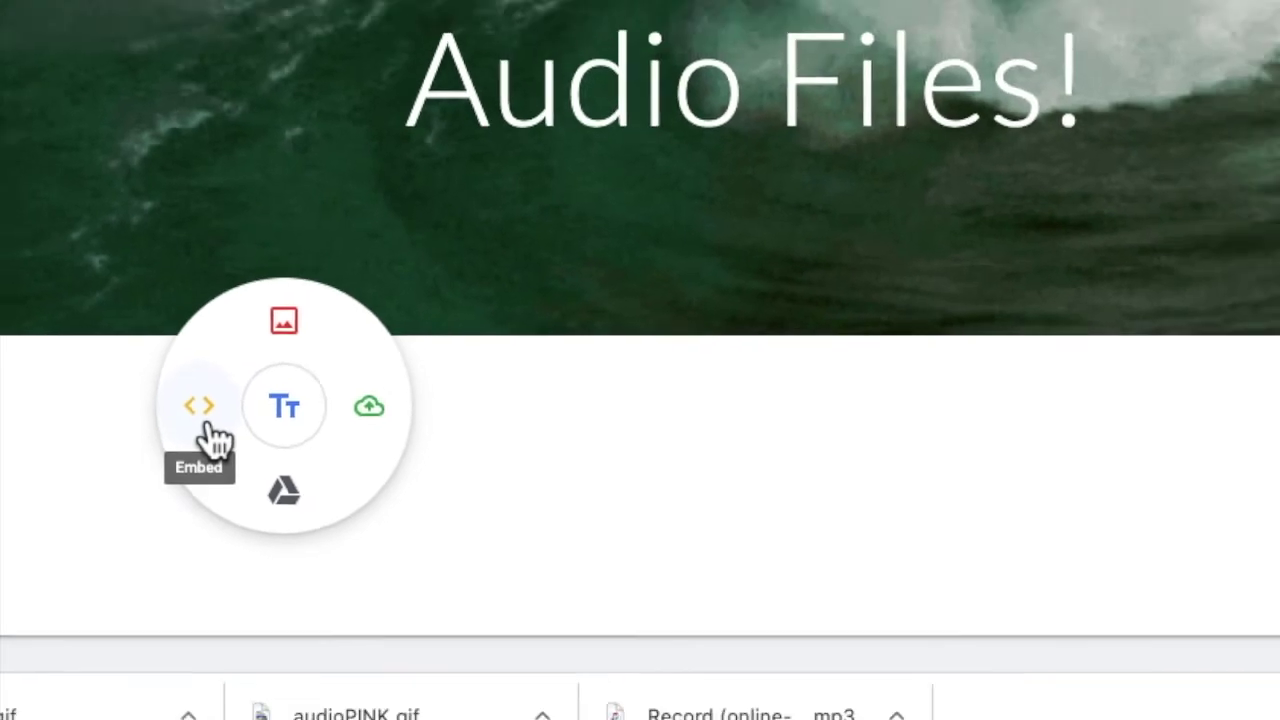
left_click(205, 370)
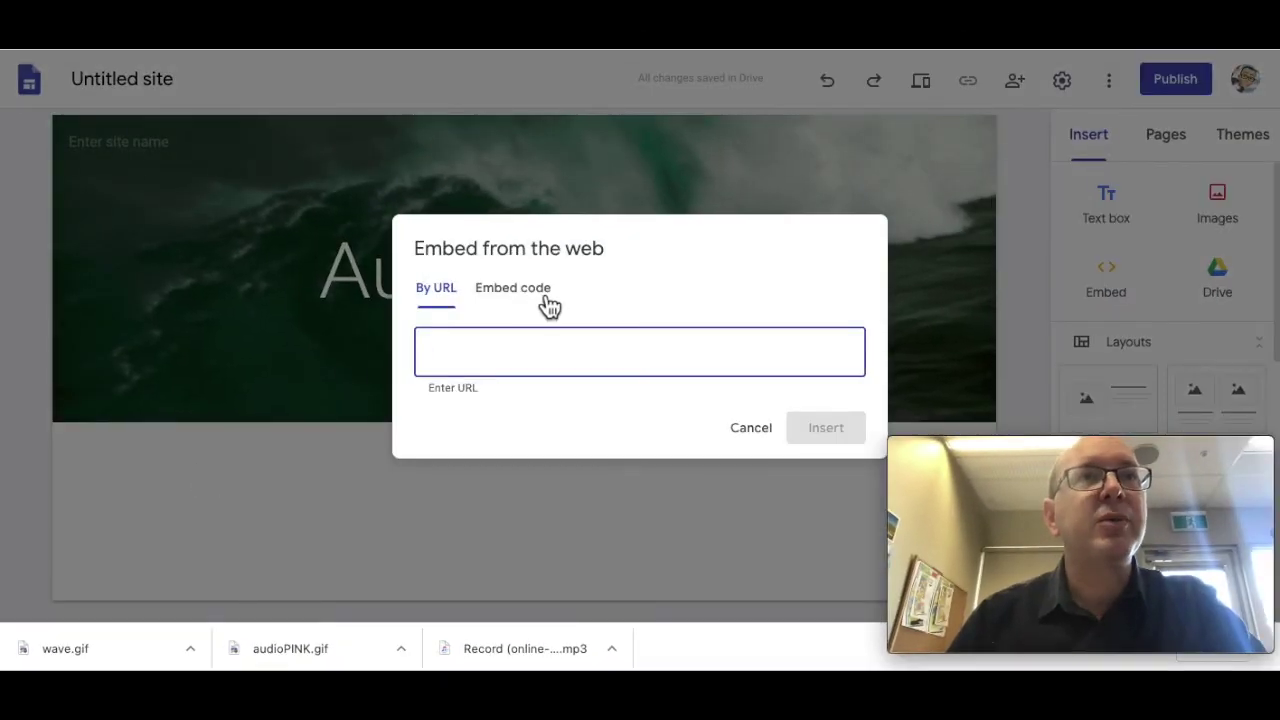
left_click(534, 292)
left_click(437, 285)
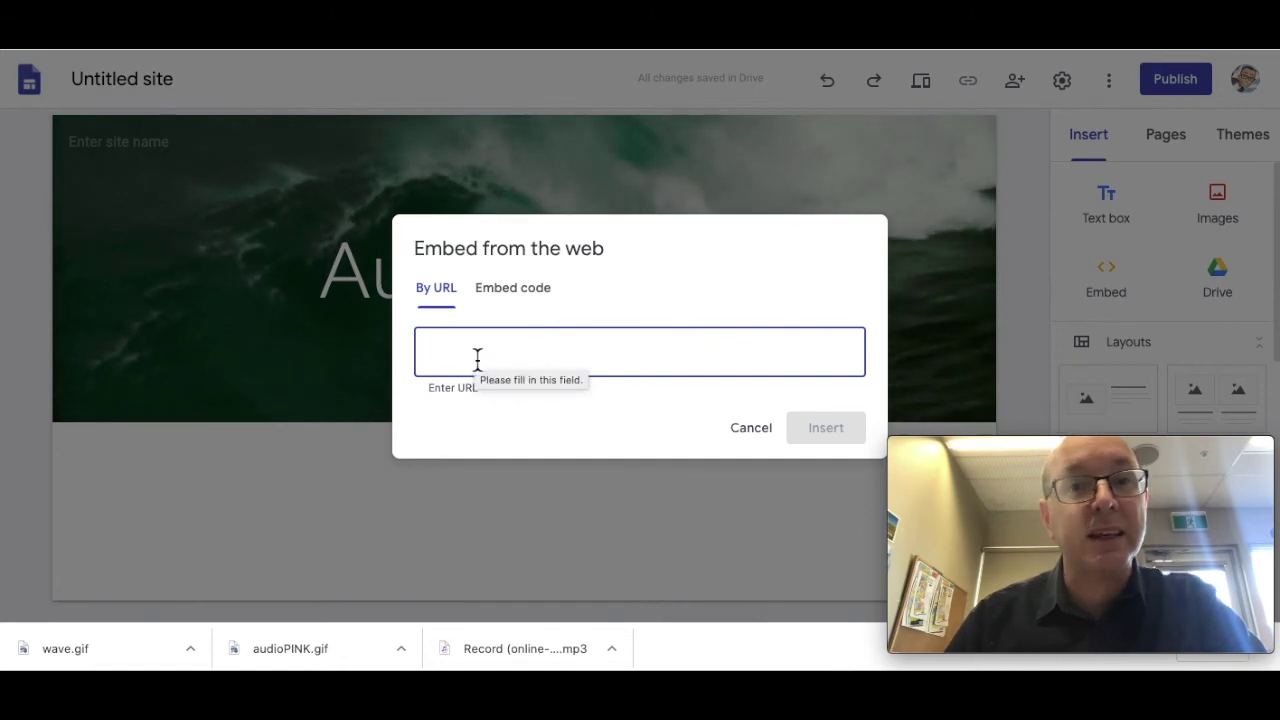
key("ctrl+v")
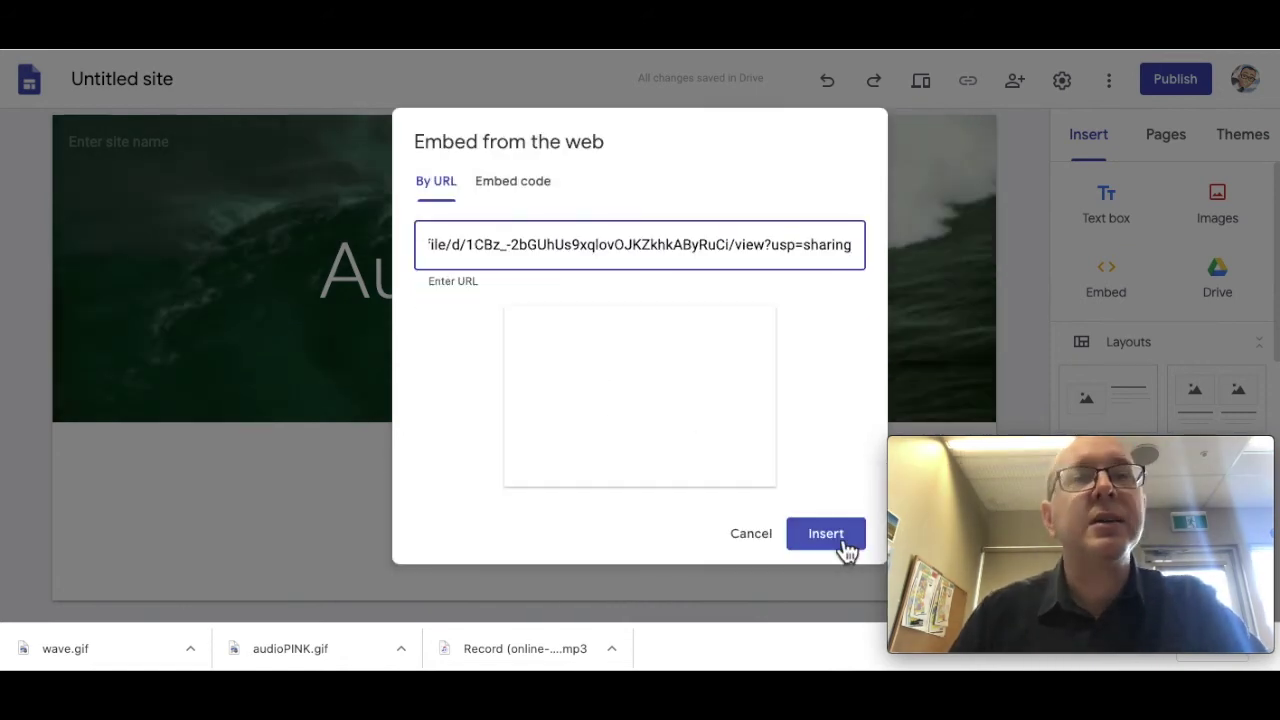
left_click(845, 544)
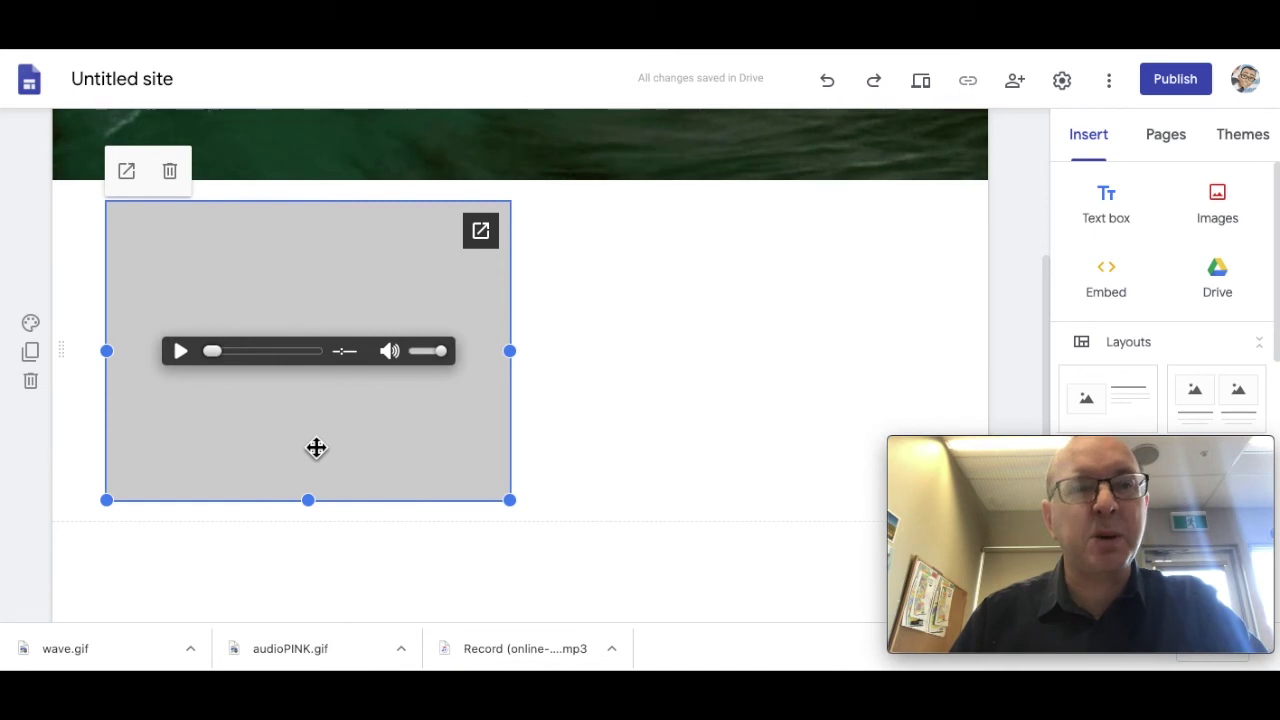
Make the audio embed shorter and narrower, then drag the player to the page centre under the header.
left_click_drag(313, 505, 300, 290)
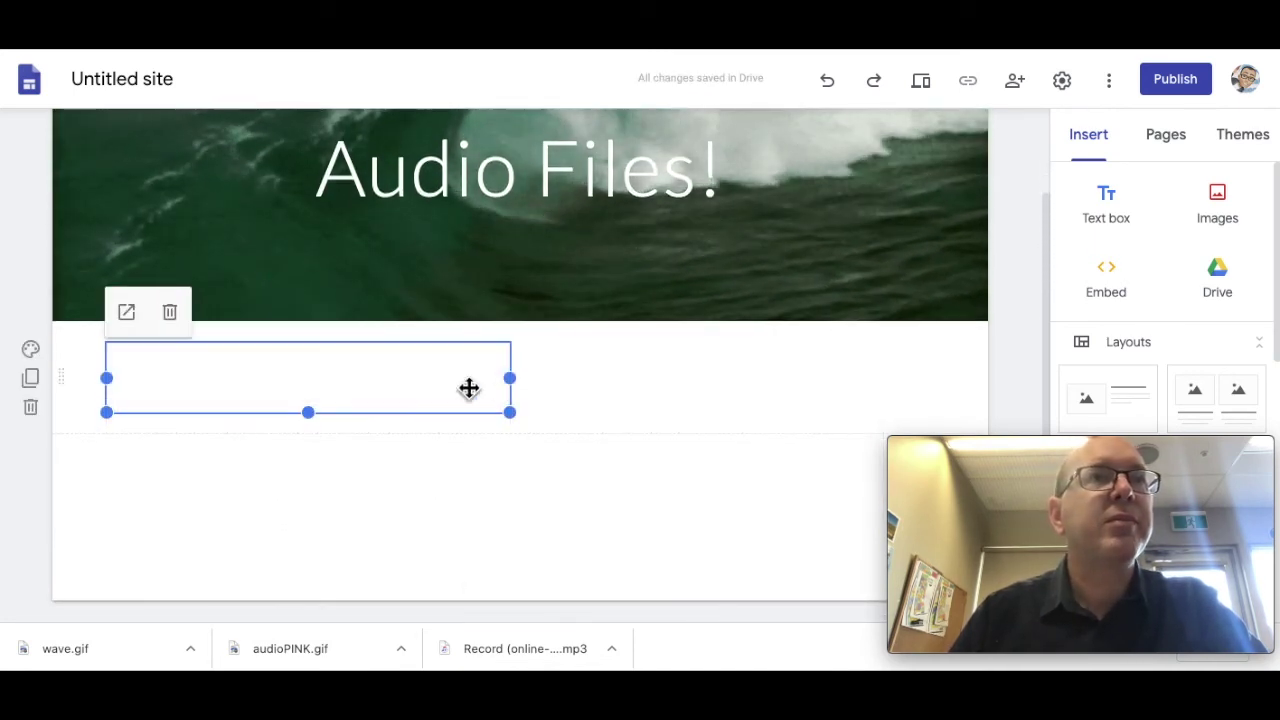
left_click_drag(512, 378, 374, 385)
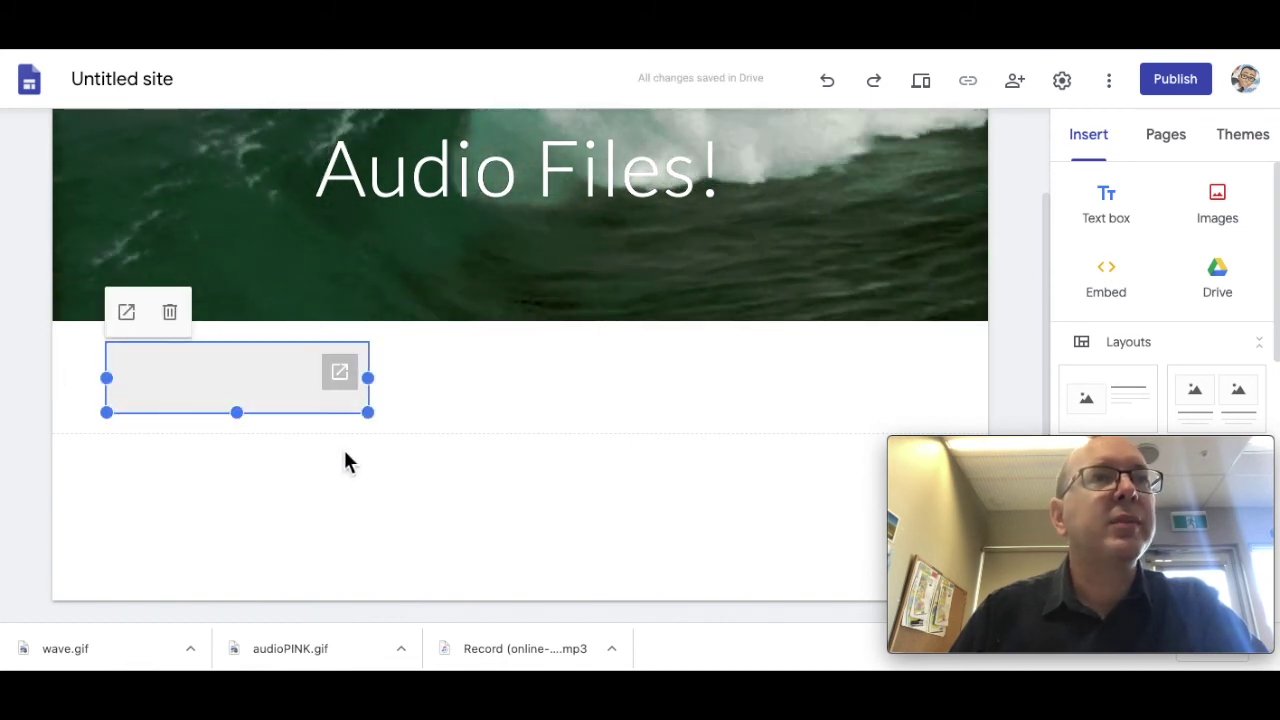
left_click(284, 482)
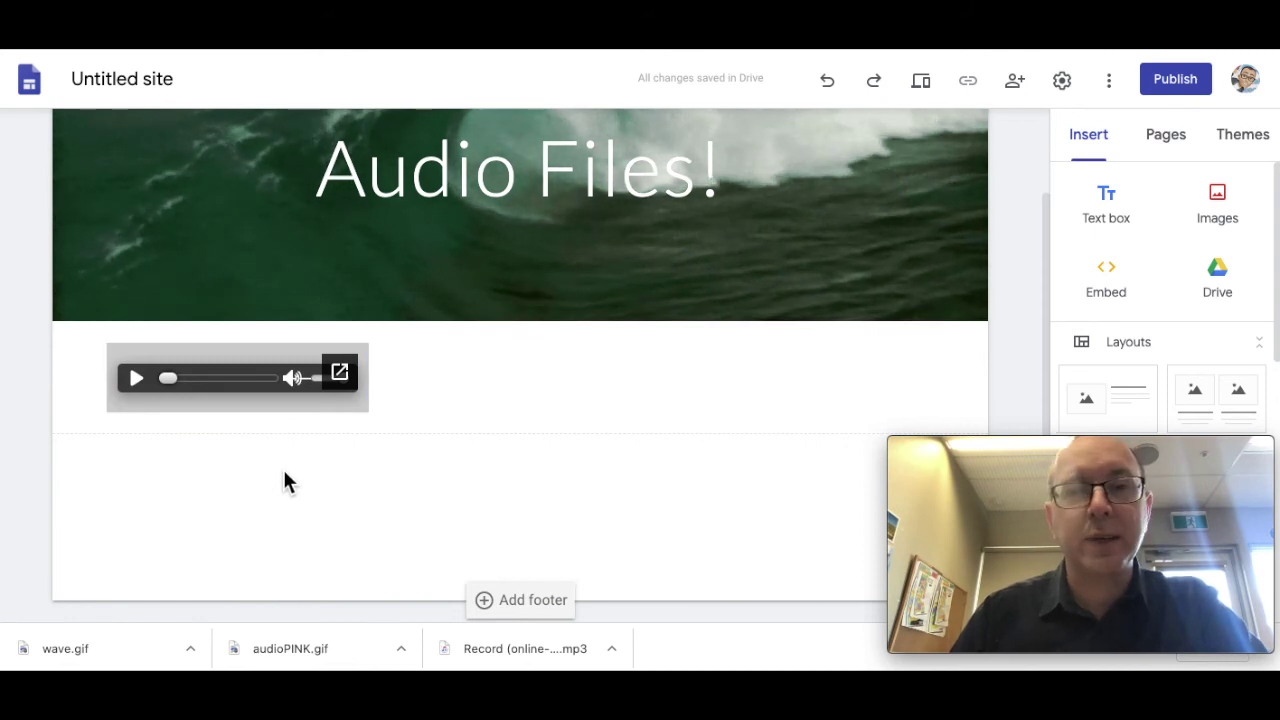
left_click_drag(290, 375, 577, 440)
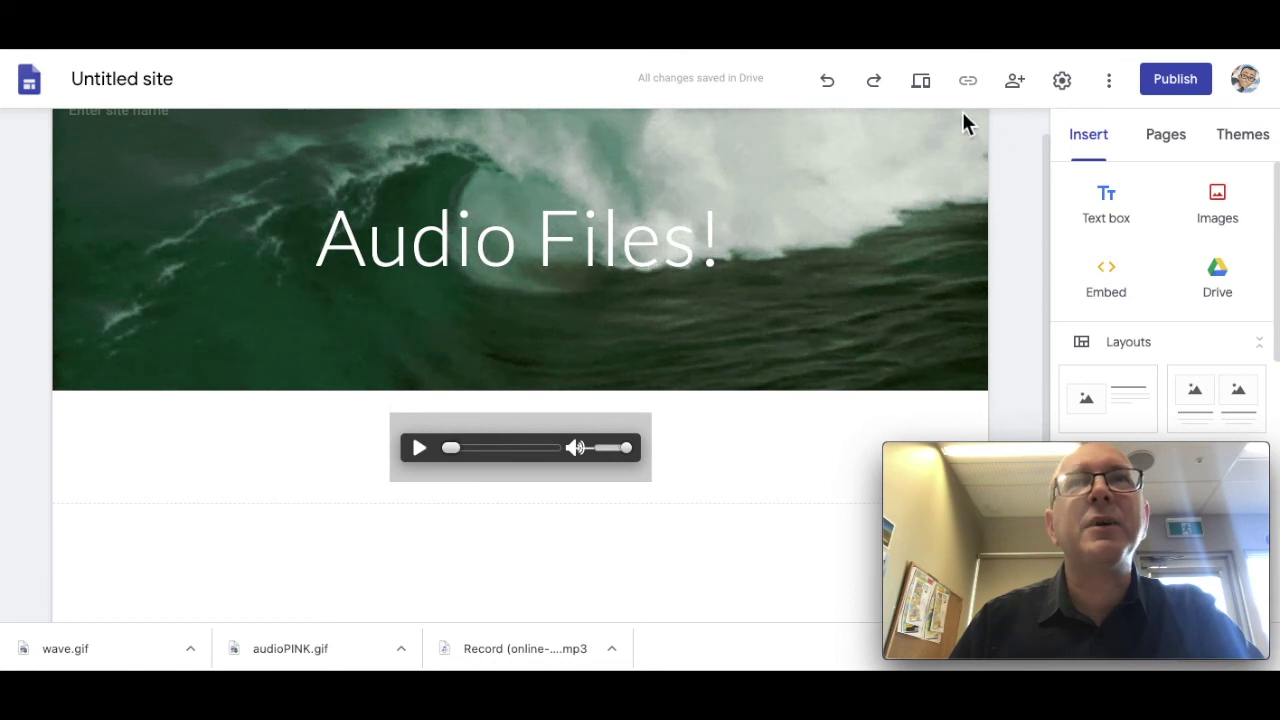
Preview the site and play audiodemo.mp3 in the embedded player to test it.
left_click(922, 86)
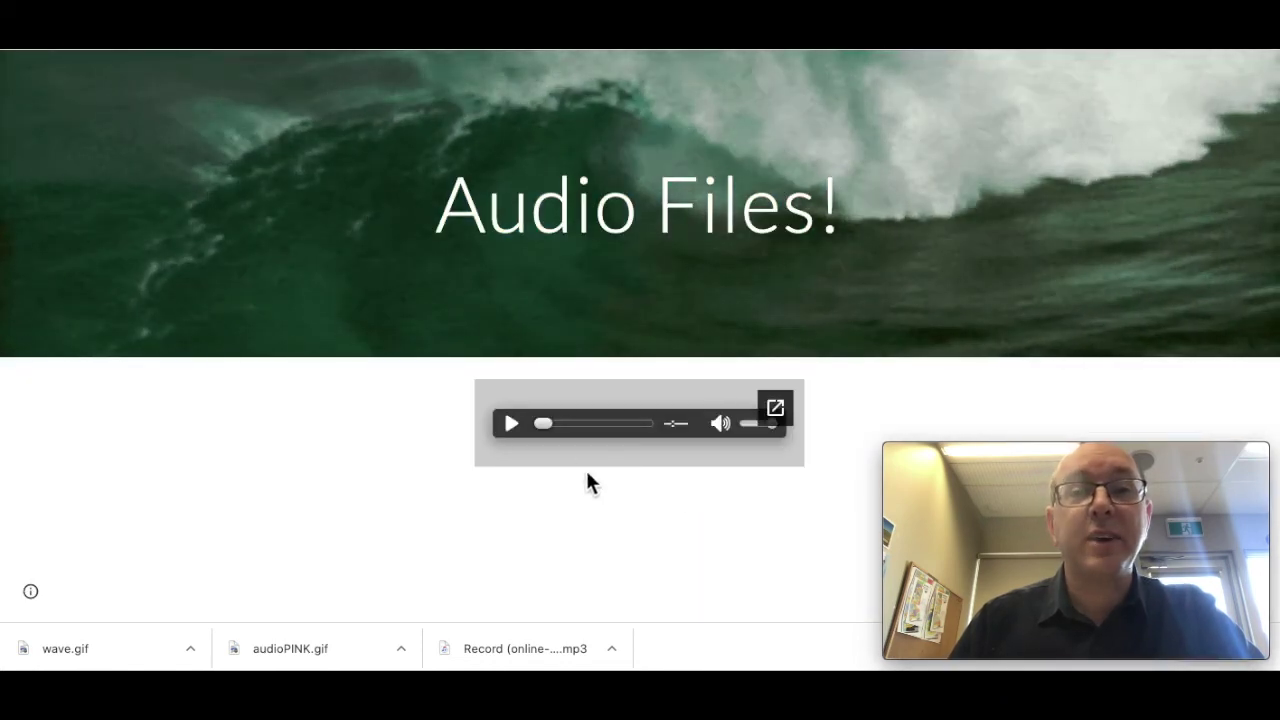
left_click(511, 428)
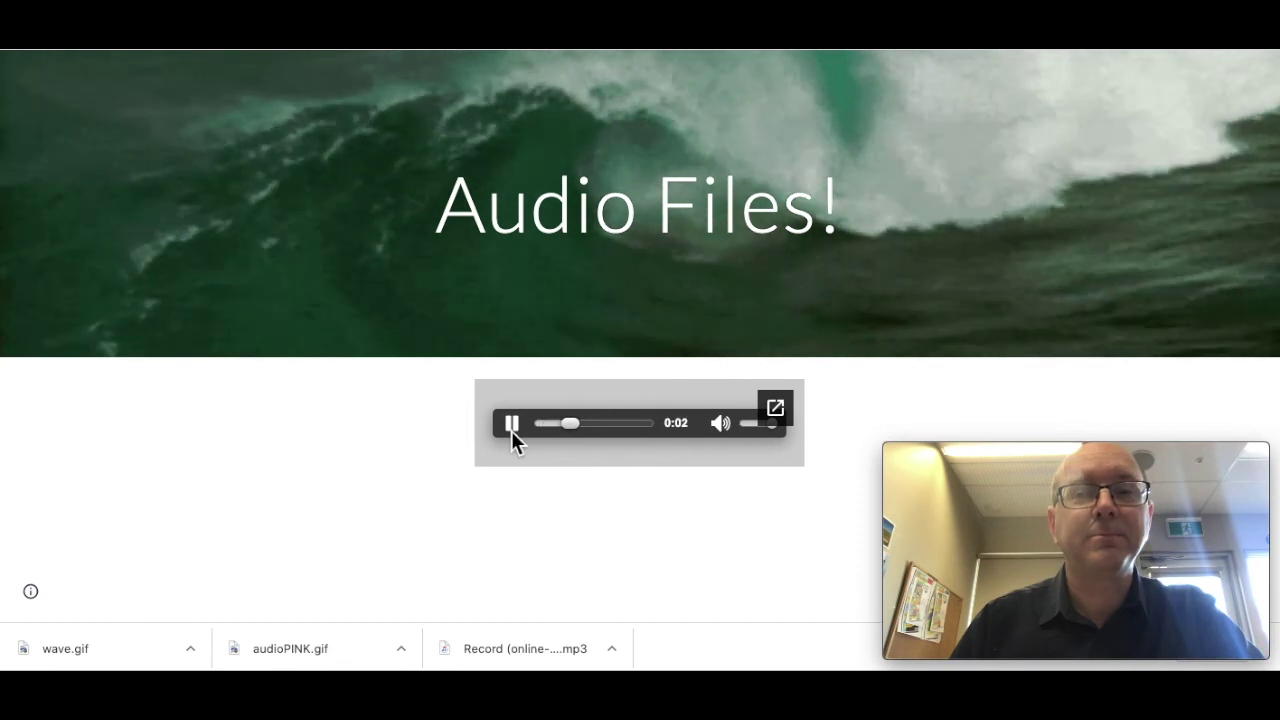